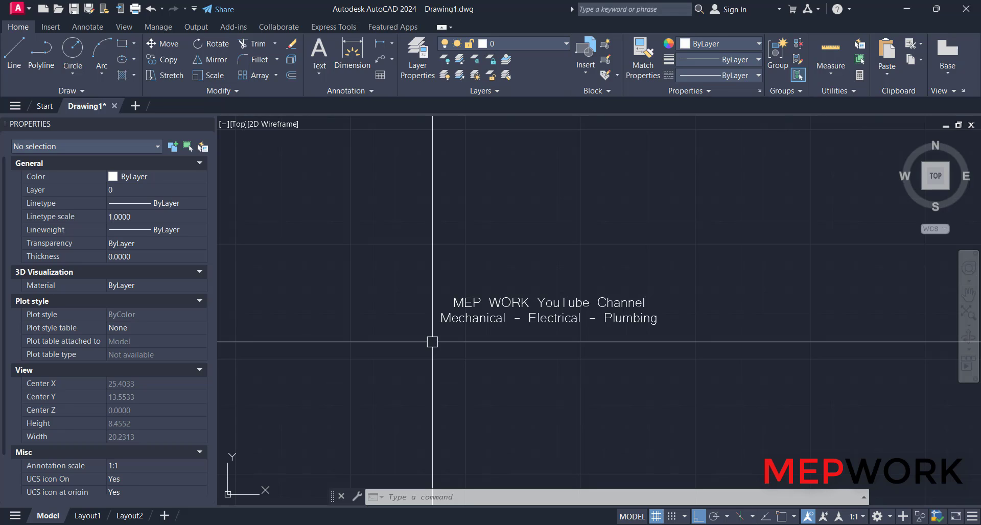
# - Zoom into the drawing before switching to the Desktop FONTS folder holding gothic.shx and CORDIA NEW.TTF
pyautogui.scroll(1, 432, 342)
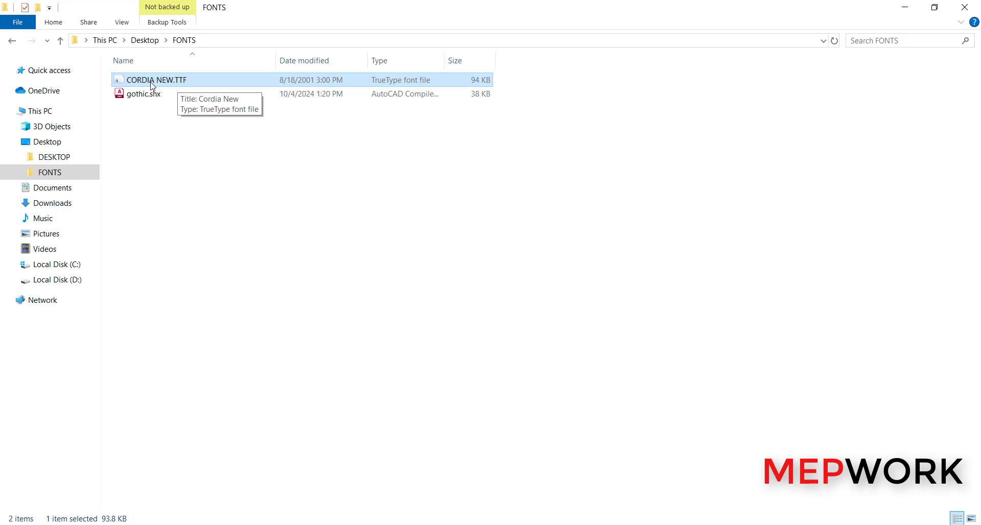
# - Copy the gothic.shx font file from the Desktop FONTS folder
pyautogui.click(135, 111)
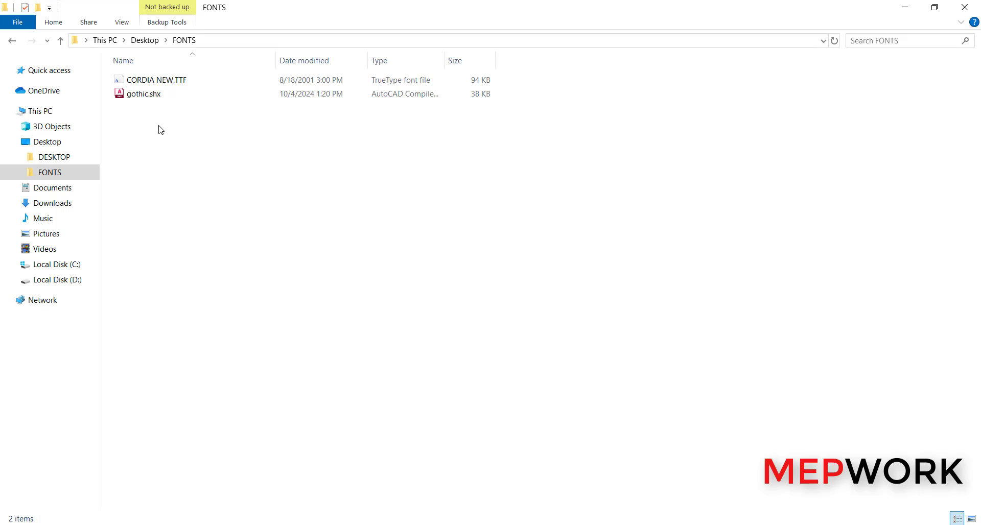
pyautogui.rightClick(145, 97)
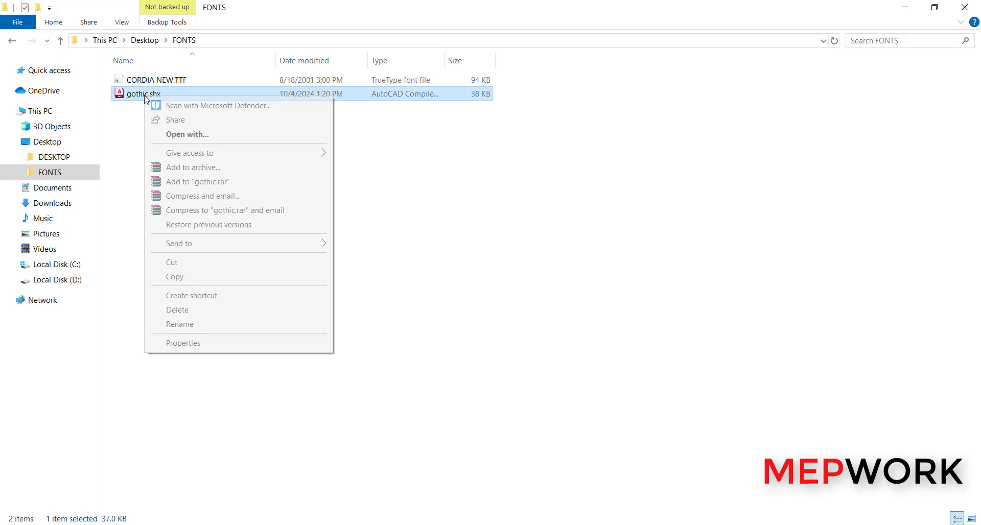
pyautogui.click(187, 278)
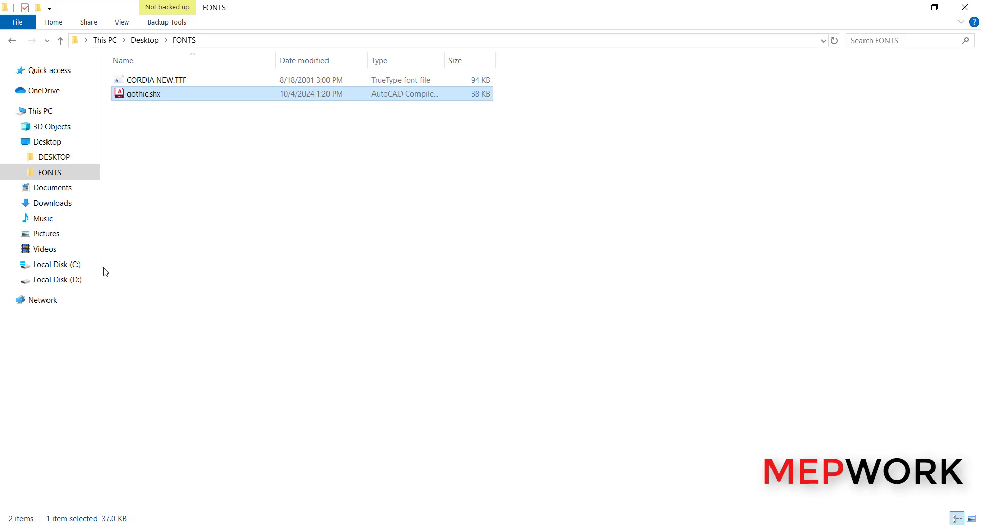
# - Browse from C: through Program Files\Autodesk\AutoCAD 2024 into its Fonts folder
pyautogui.click(66, 270)
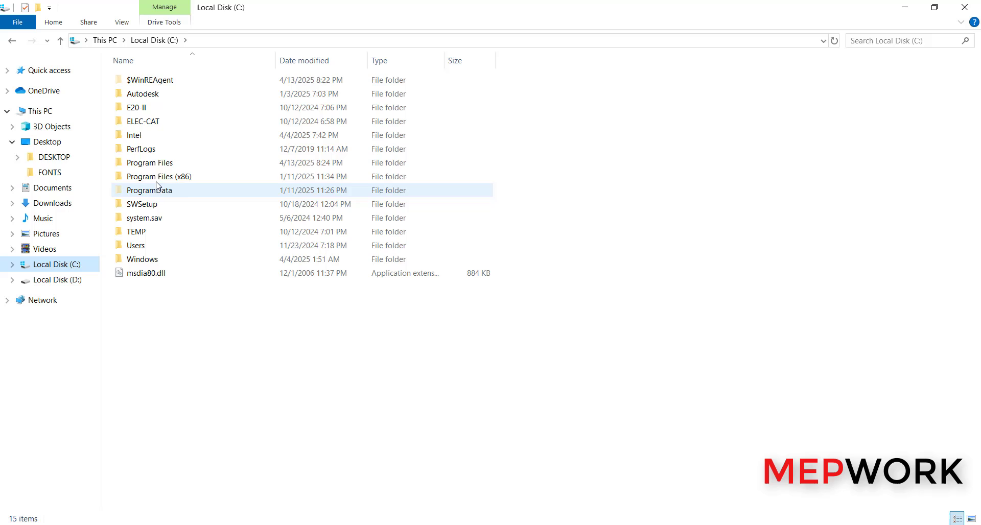
pyautogui.doubleClick(156, 164)
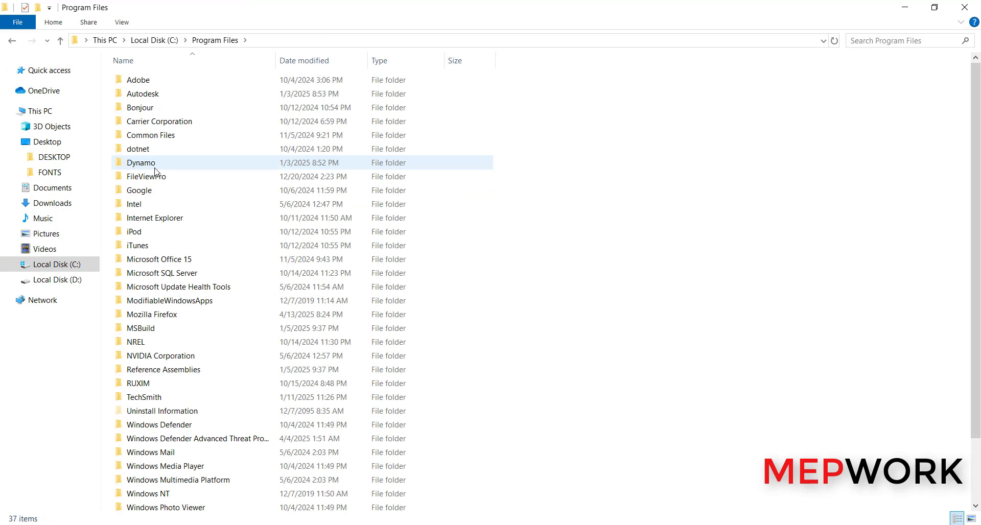
pyautogui.doubleClick(153, 97)
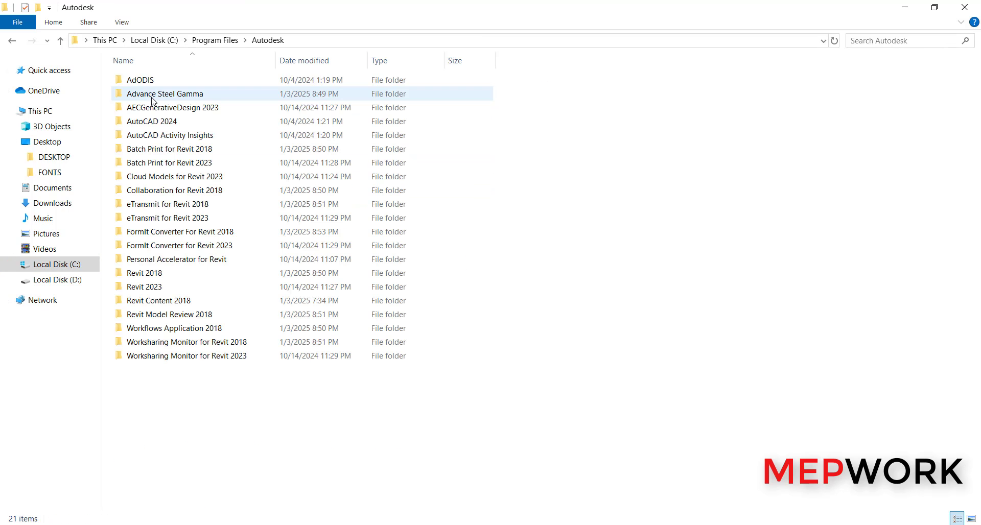
pyautogui.doubleClick(156, 121)
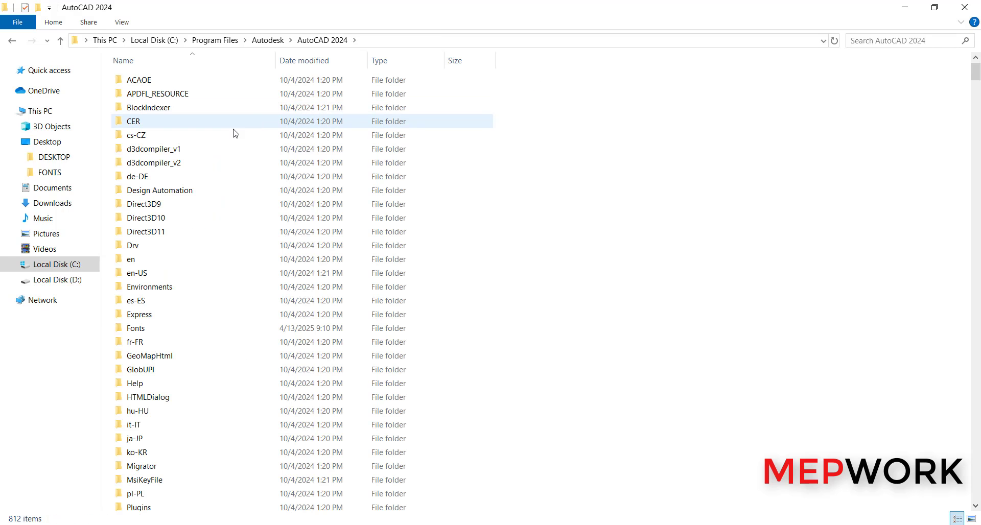
pyautogui.scroll(-3, 194, 256)
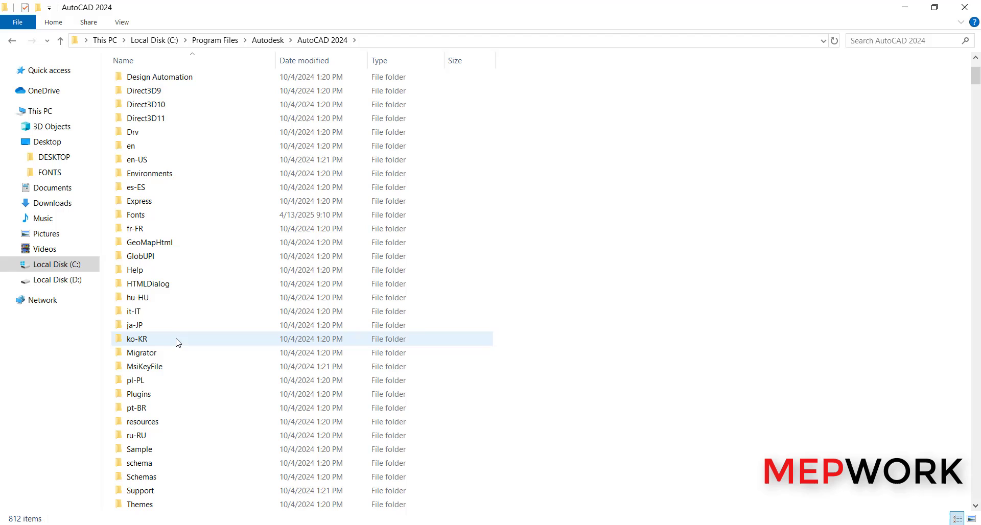
pyautogui.scroll(2, 167, 323)
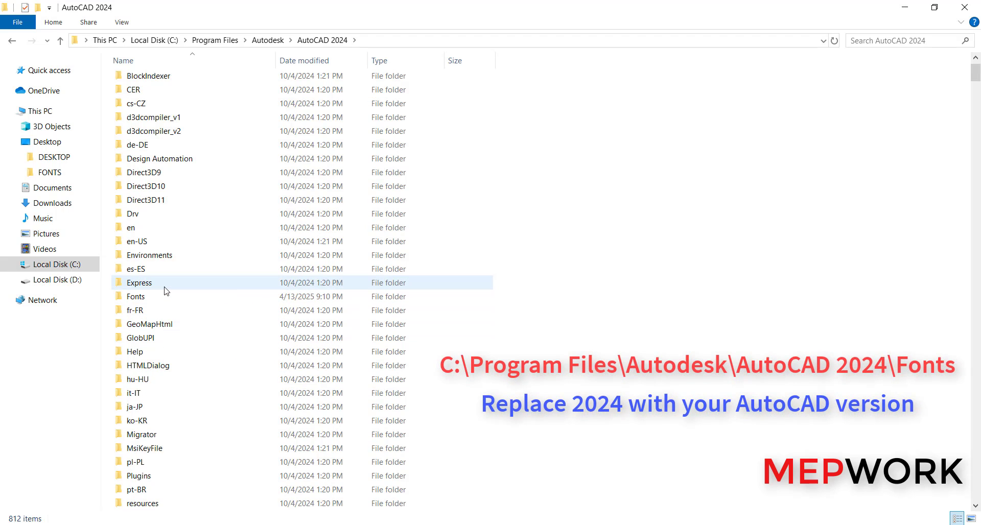
pyautogui.click(163, 297)
pyautogui.doubleClick(153, 298)
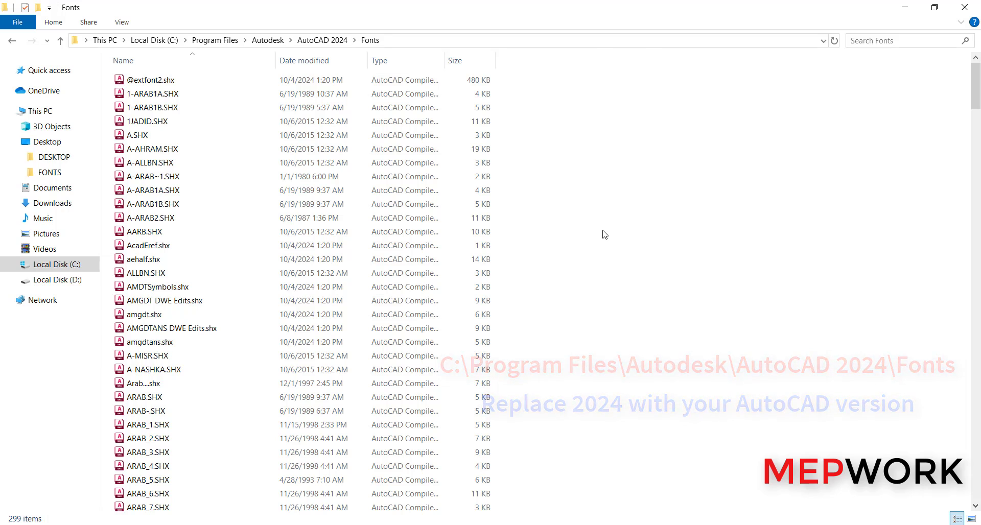
# - Paste gothic.shx into AutoCAD 2024's Fonts folder, granting admin permission, then return to the drawing
pyautogui.hotkey('ctrl', 'v')
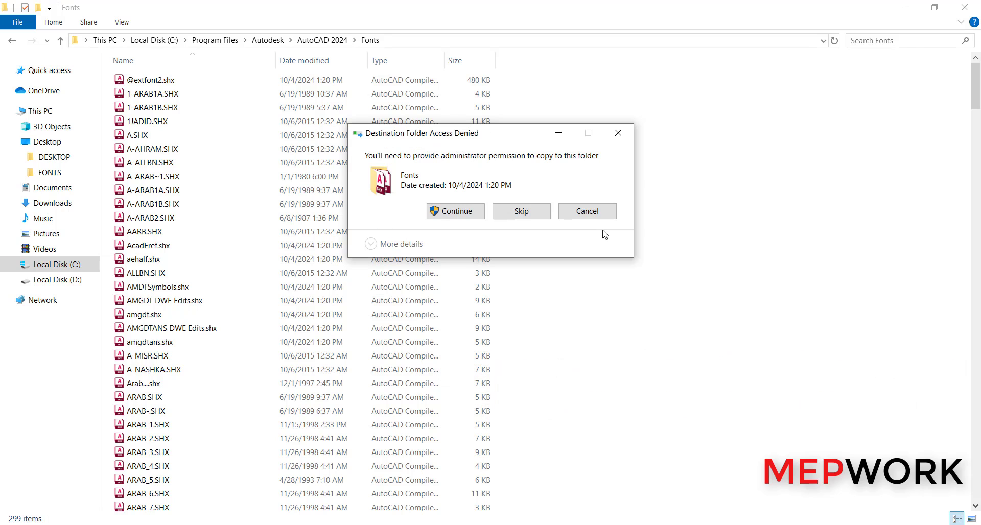
pyautogui.click(455, 211)
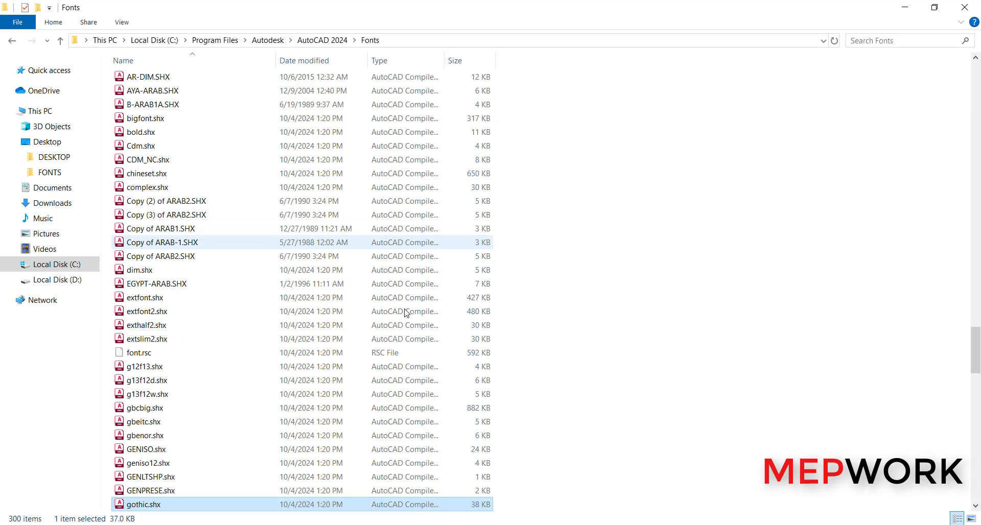
pyautogui.scroll(-1, 309, 439)
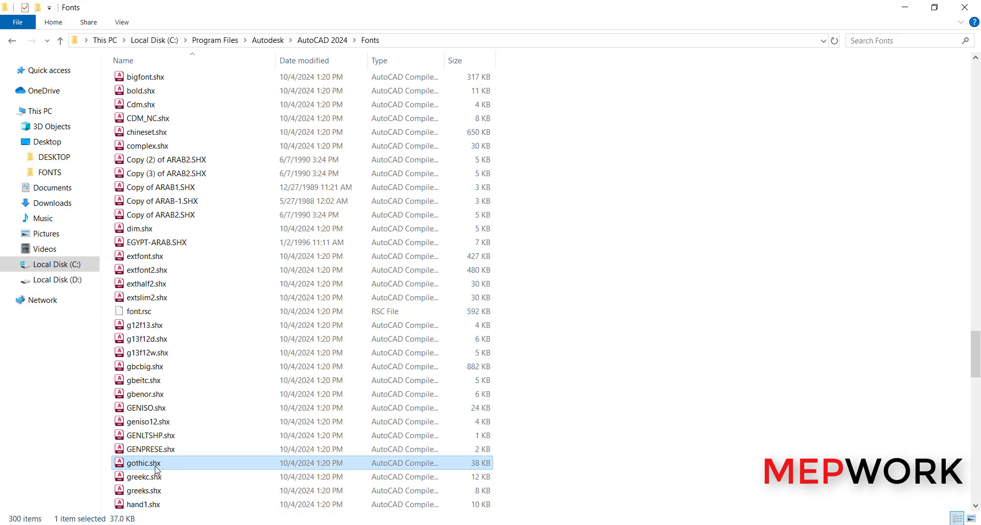
pyautogui.click(904, 7)
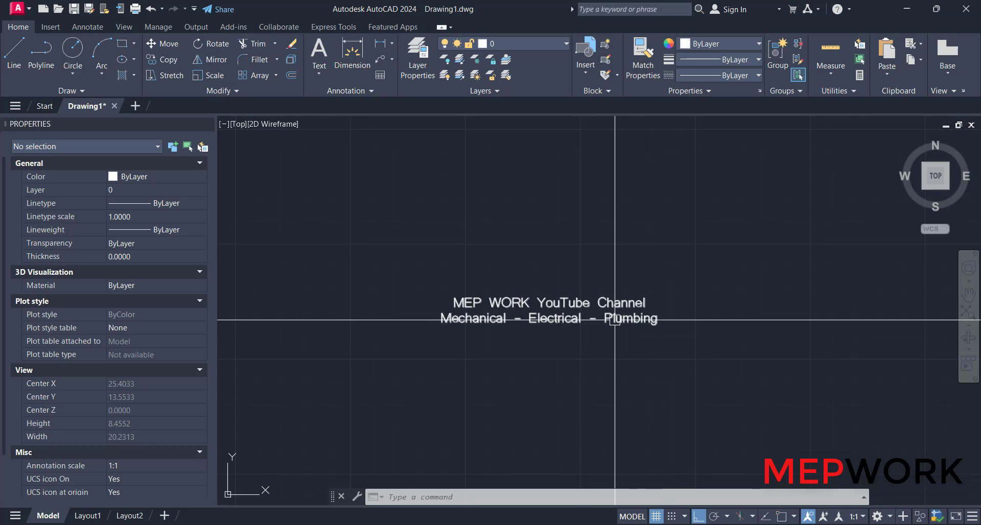
# - Open the two-line MEP WORK MText in the in-place editor and select all of it
pyautogui.click(554, 321)
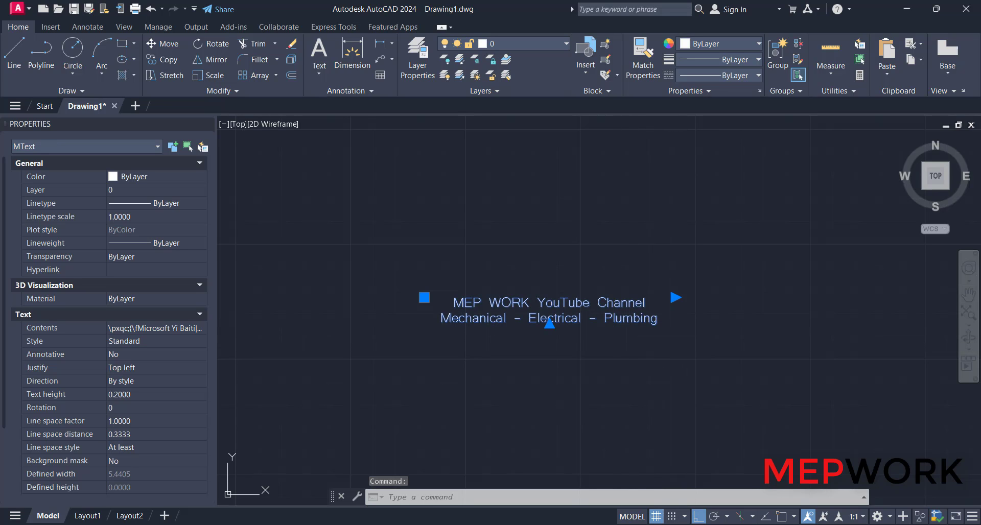
pyautogui.doubleClick(554, 321)
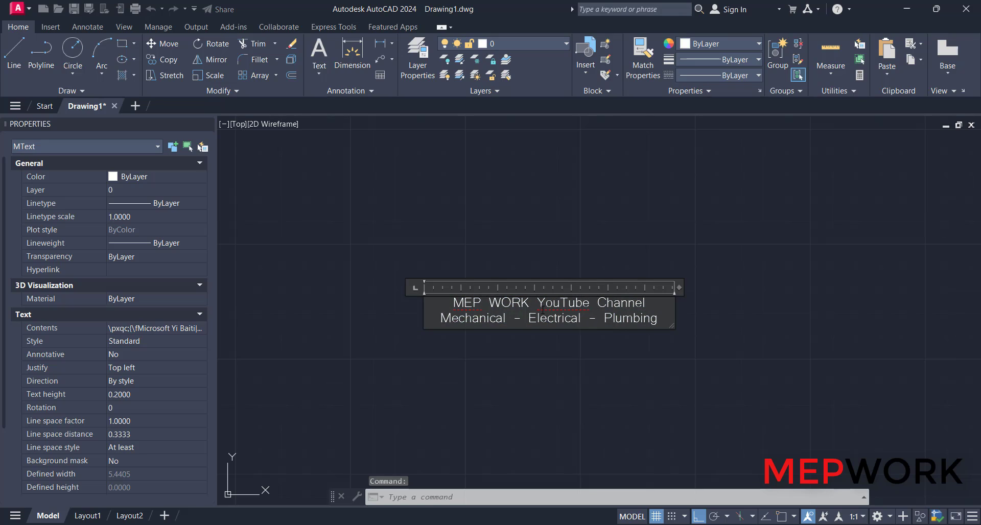
pyautogui.hotkey('ctrl', 'a')
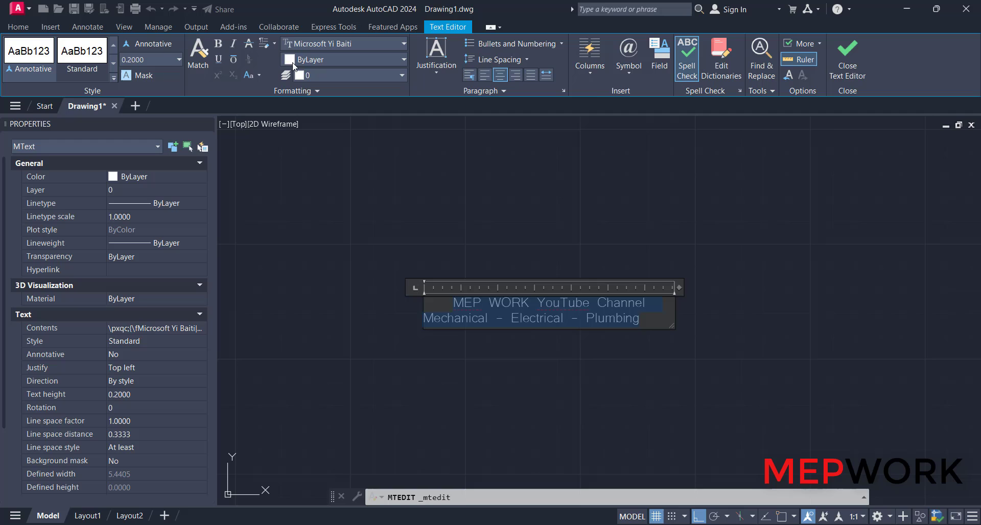
# - Scroll through the Text Editor font list previewing fonts on the MEP WORK text
pyautogui.click(354, 44)
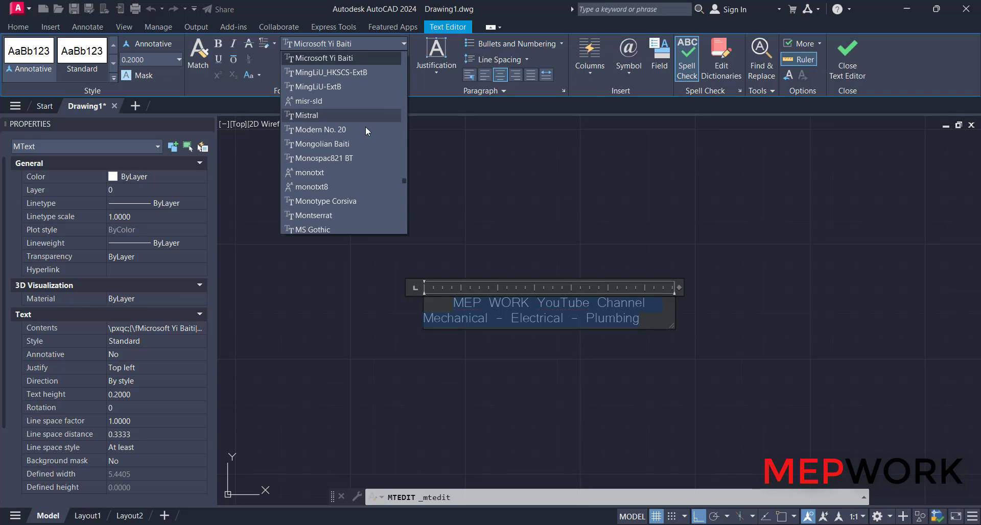
pyautogui.scroll(-10, 361, 139)
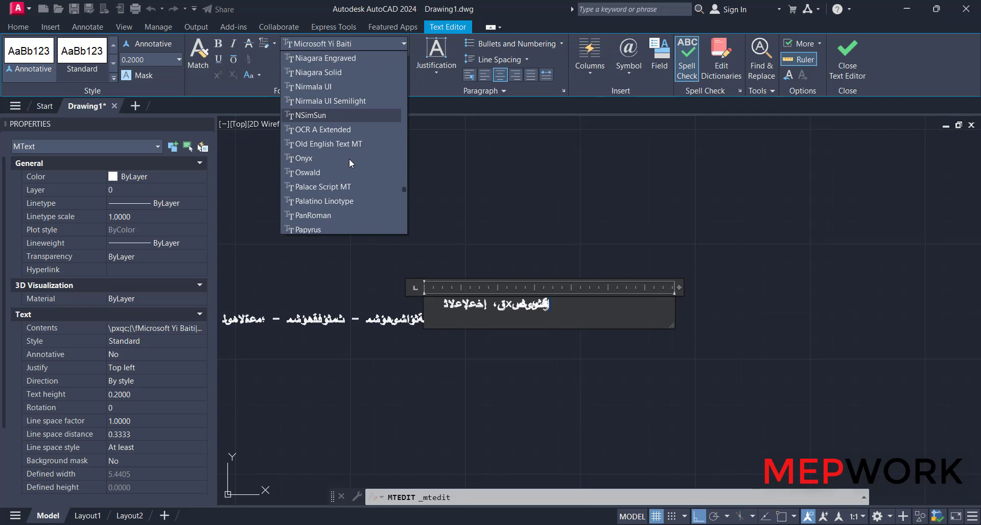
pyautogui.scroll(-10, 348, 158)
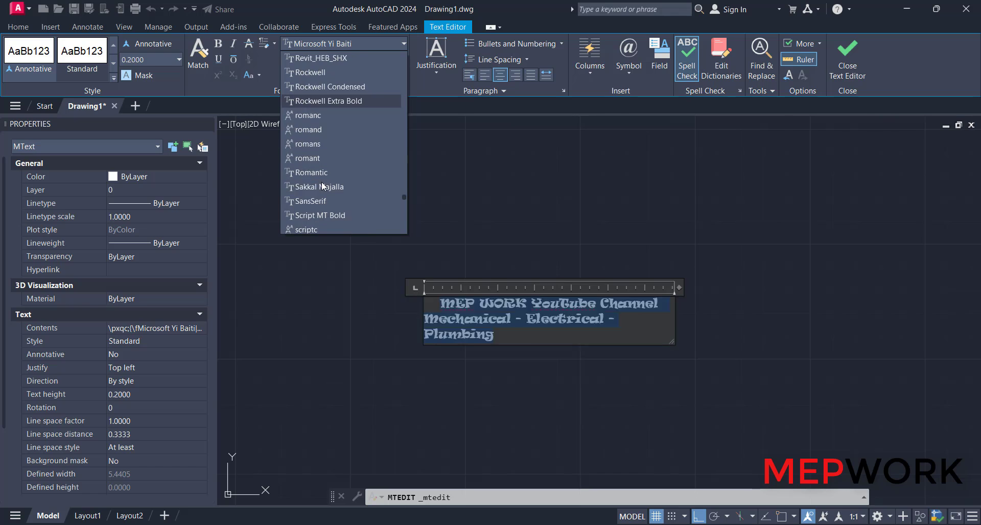
pyautogui.scroll(-5, 320, 182)
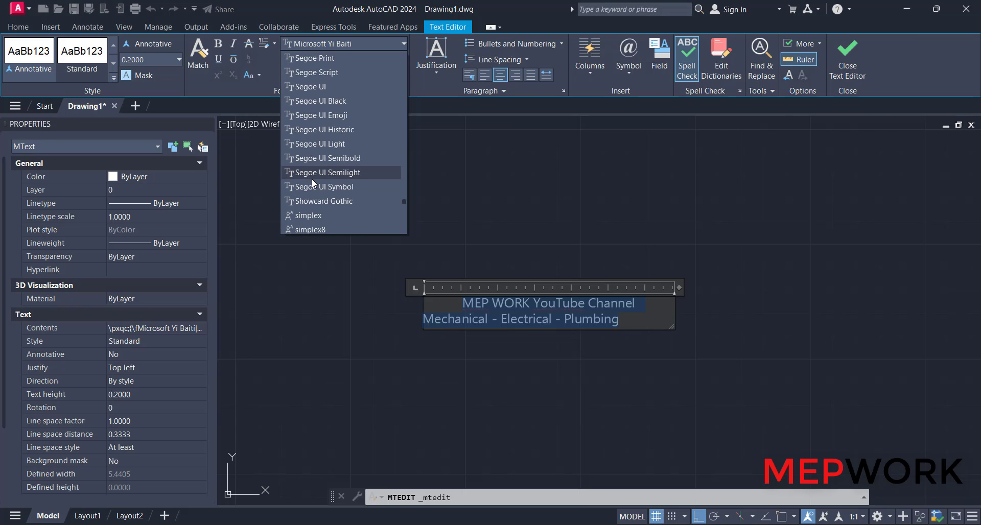
pyautogui.scroll(15, 313, 180)
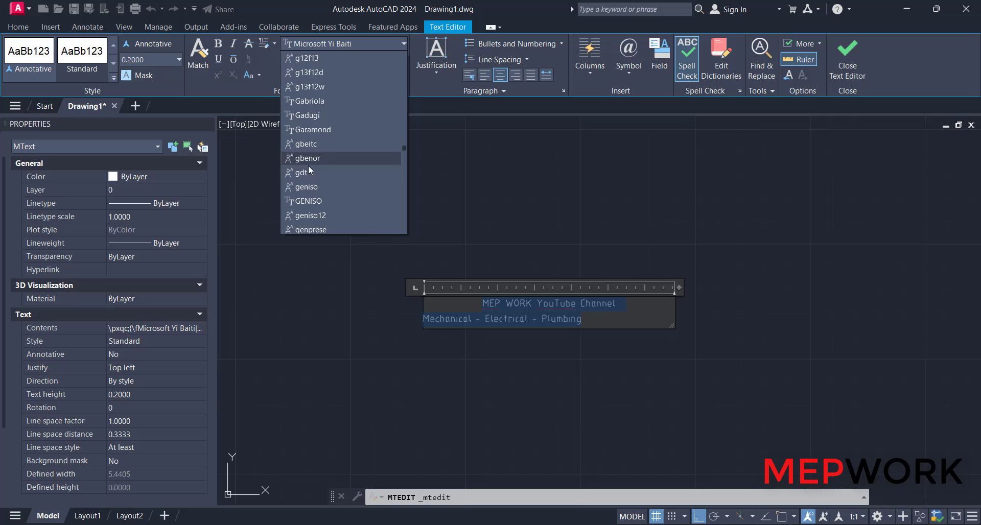
pyautogui.scroll(2, 310, 153)
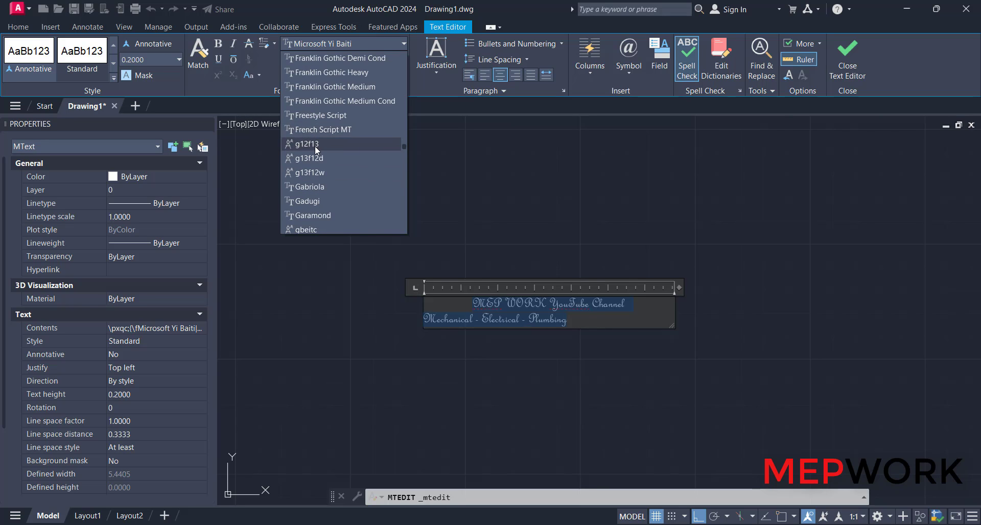
pyautogui.scroll(-4, 317, 156)
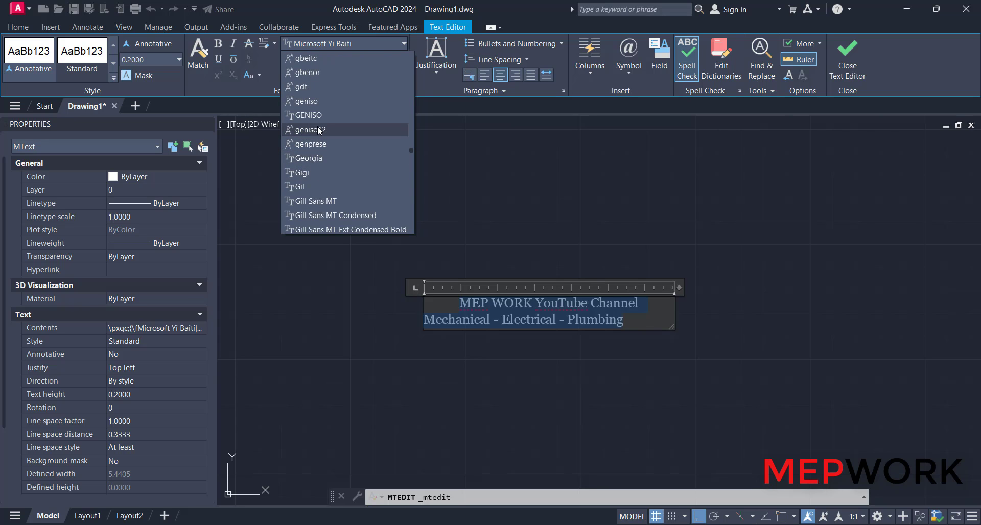
# - Dismiss the font list keeping Microsoft Yi Baiti, finish editing, and quit AutoCAD
pyautogui.click(449, 156)
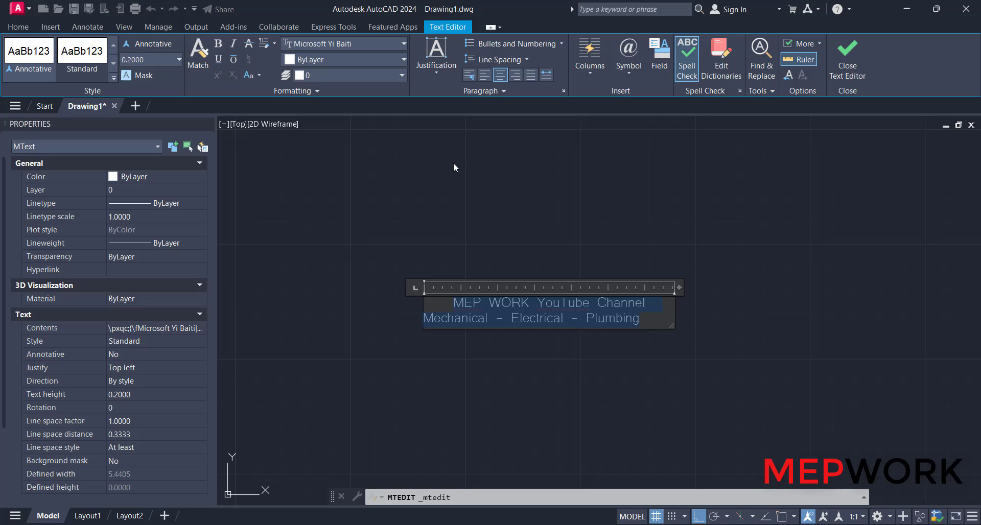
pyautogui.click(434, 190)
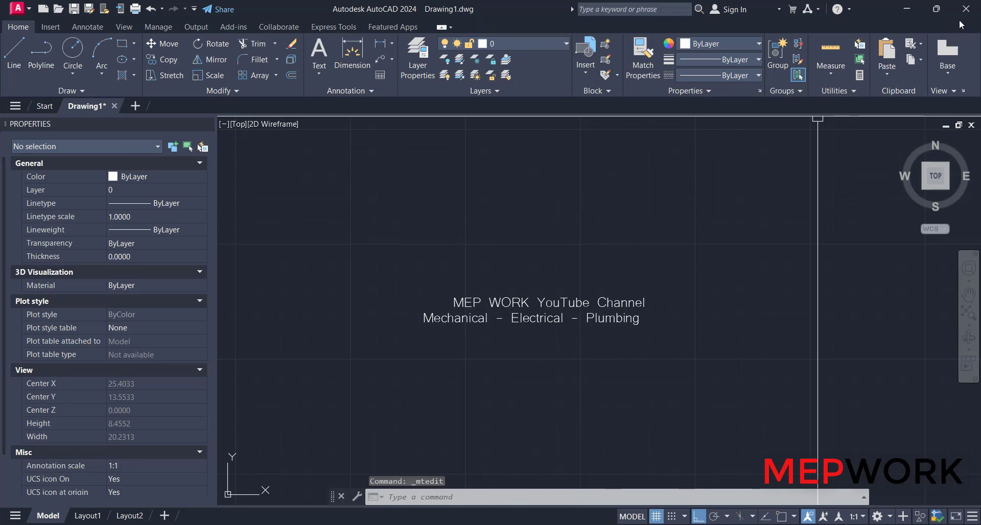
pyautogui.click(966, 9)
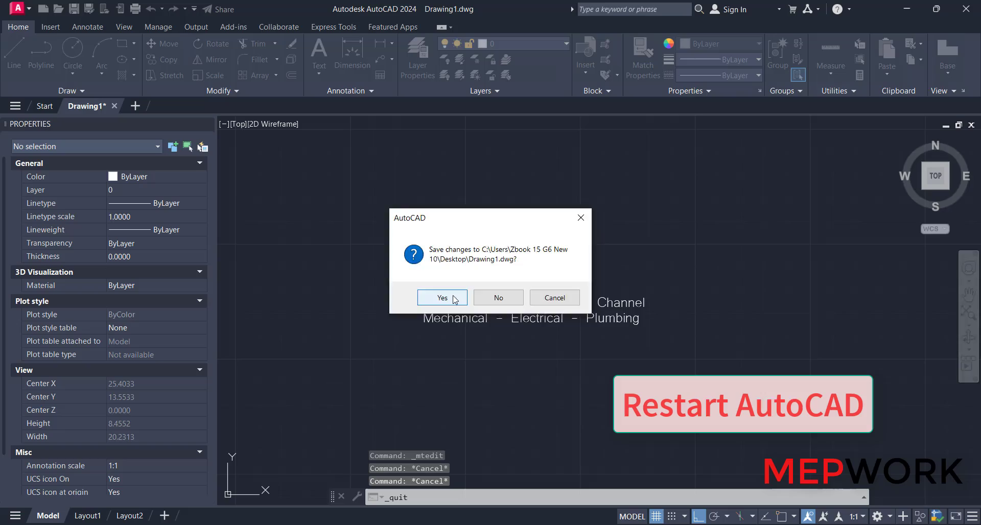
# - Save changes to Drawing1 and relaunch AutoCAD 2024 from the desktop shortcut
pyautogui.click(454, 300)
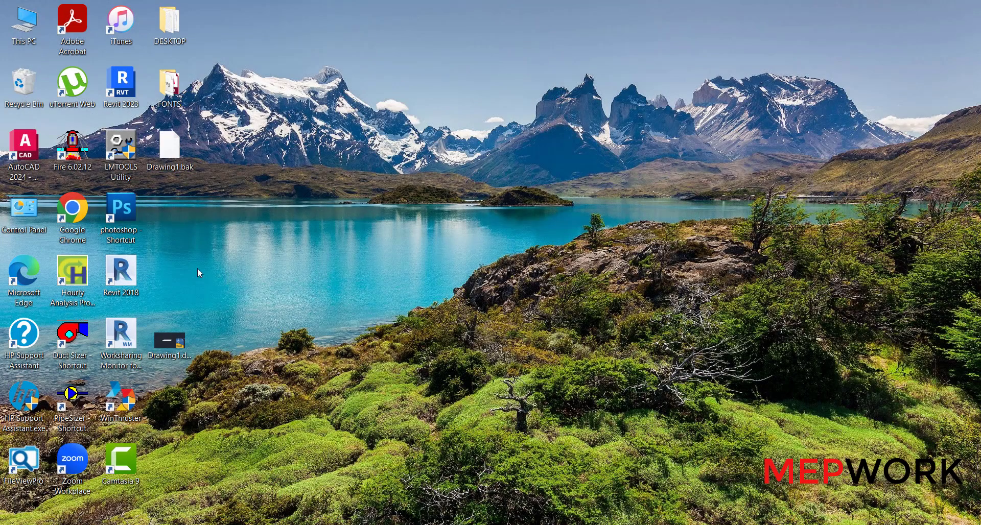
pyautogui.doubleClick(24, 145)
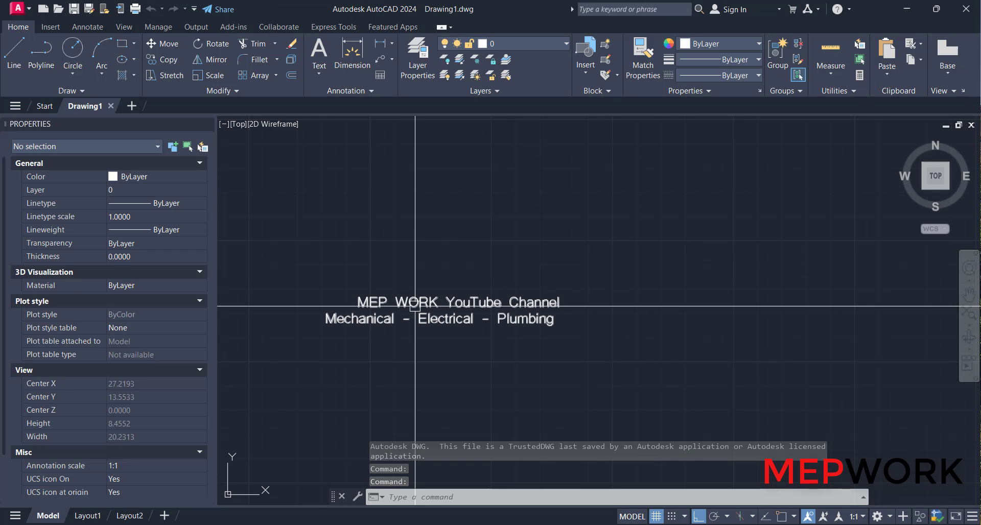
# - Change the MEP WORK text's font to gothic and close the text editor
pyautogui.click(416, 304)
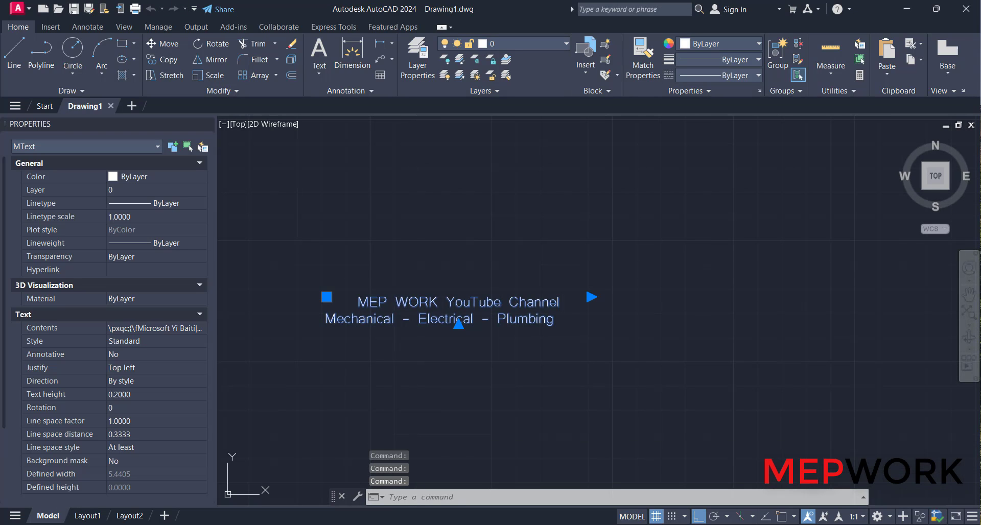
pyautogui.doubleClick(416, 305)
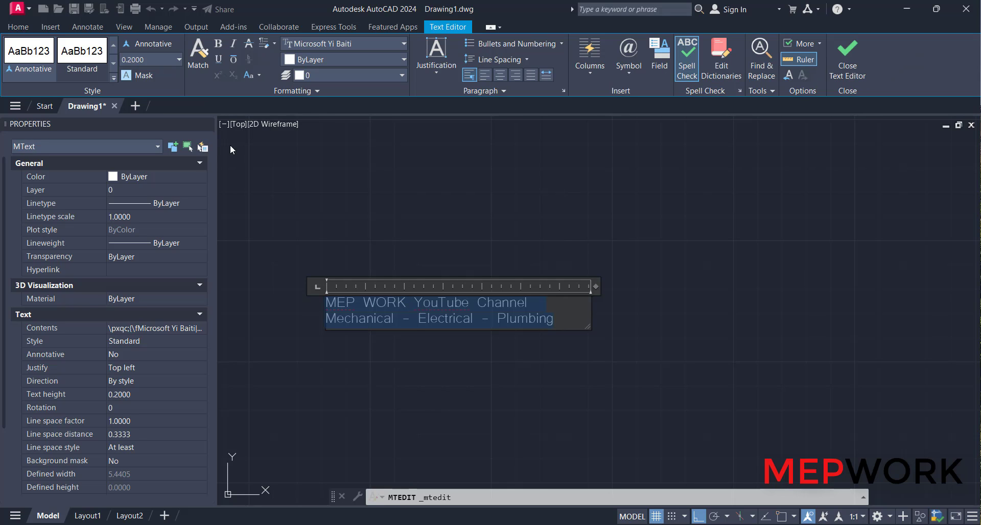
pyautogui.click(354, 40)
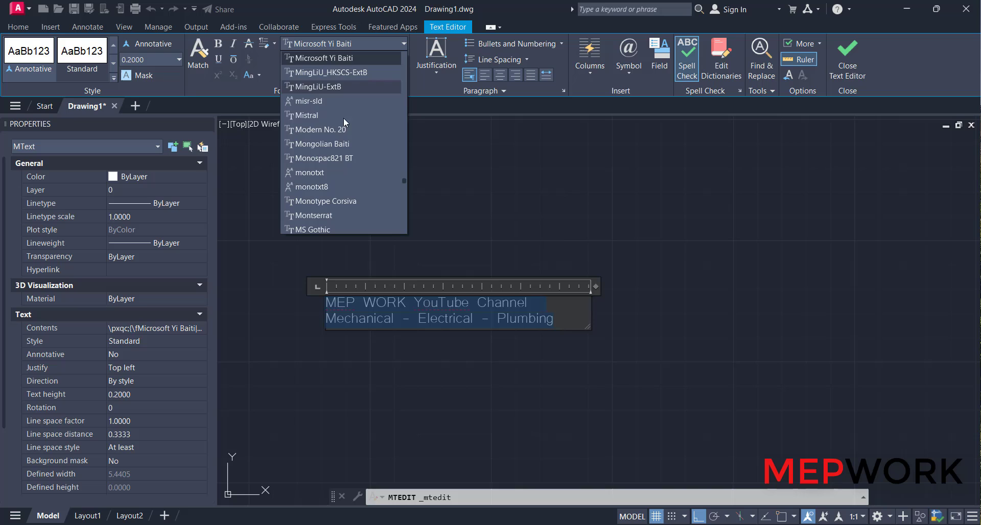
pyautogui.scroll(-5, 337, 151)
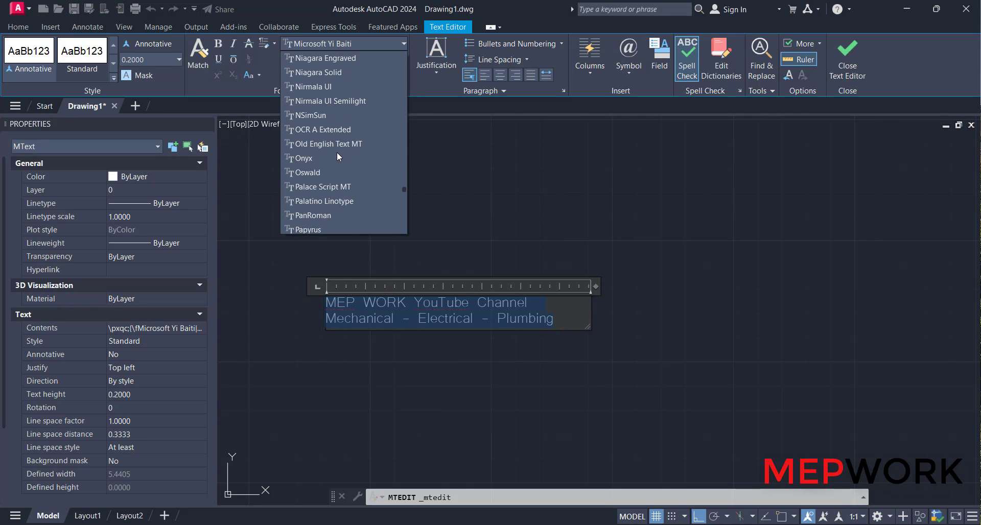
pyautogui.scroll(20, 336, 151)
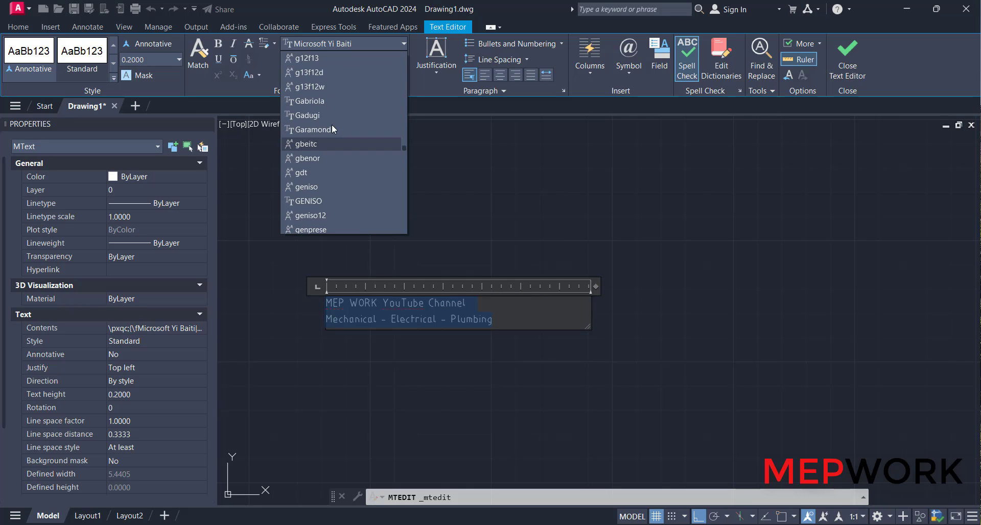
pyautogui.scroll(-3, 322, 174)
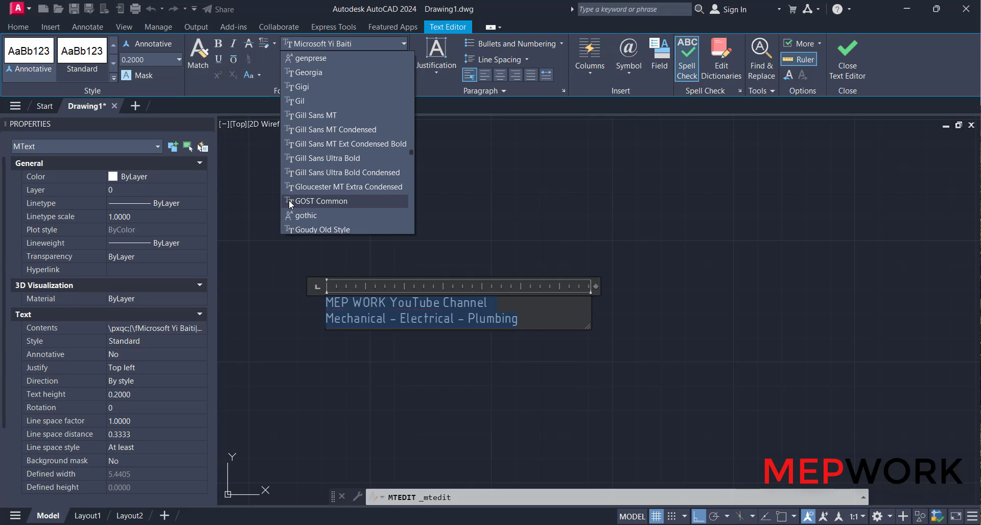
pyautogui.click(315, 215)
pyautogui.click(458, 229)
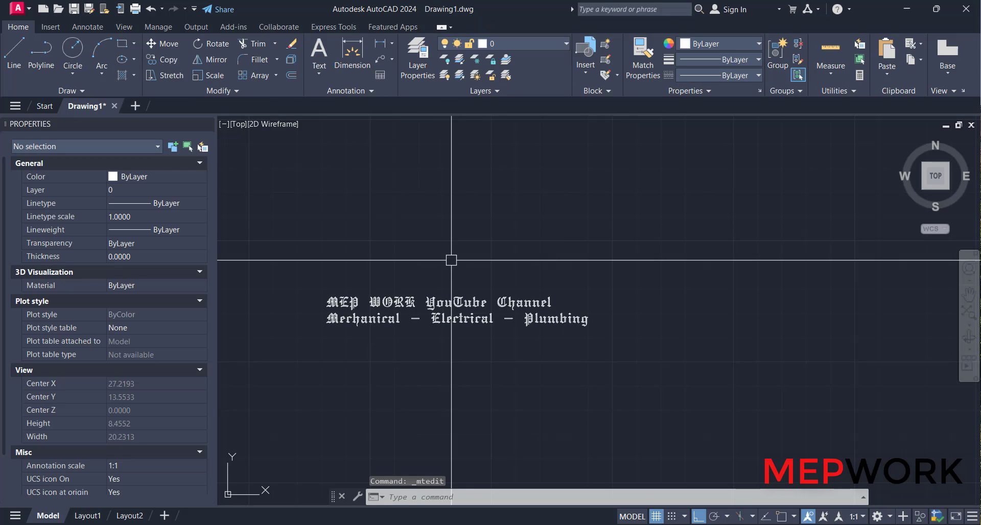
pyautogui.scroll(2, 470, 285)
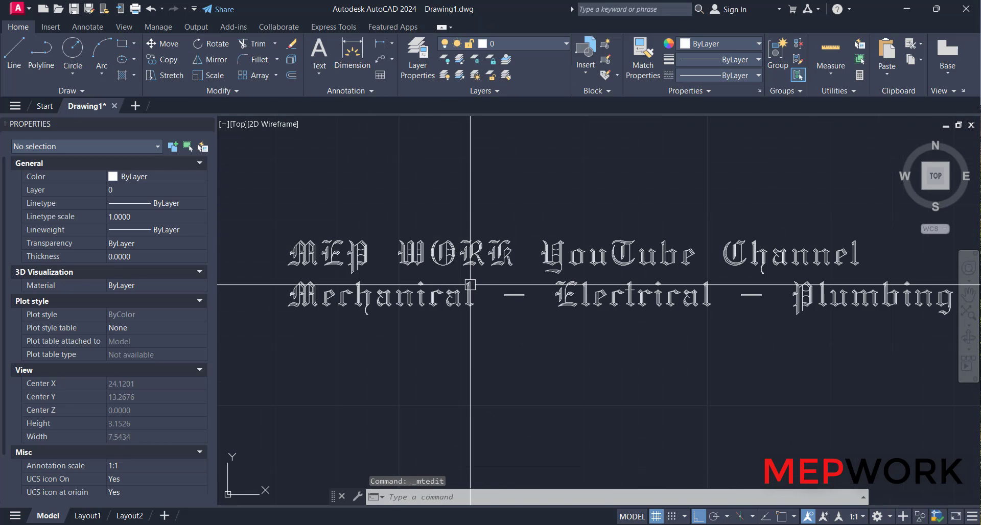
pyautogui.scroll(-2, 469, 285)
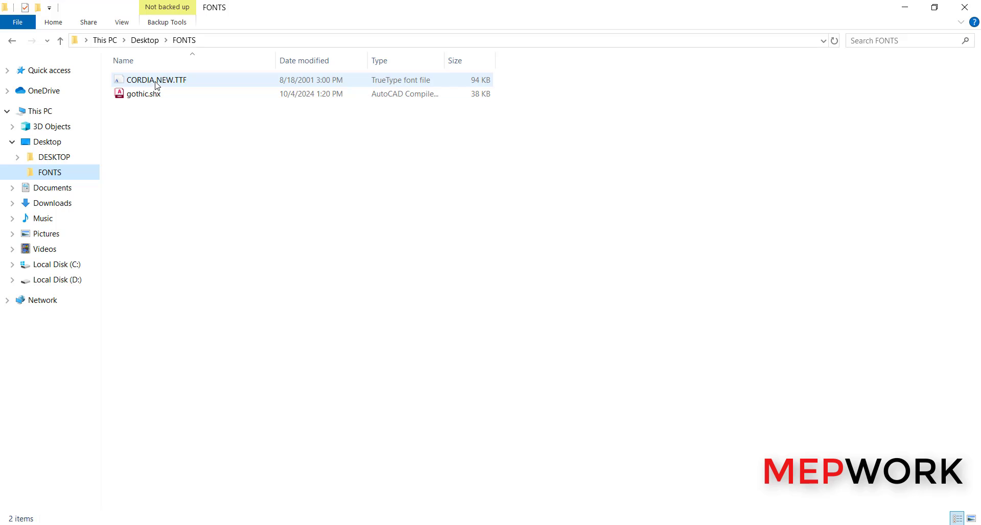
# - Install the Cordia New font from CORDIA NEW.TTF, then return to AutoCAD
pyautogui.doubleClick(156, 81)
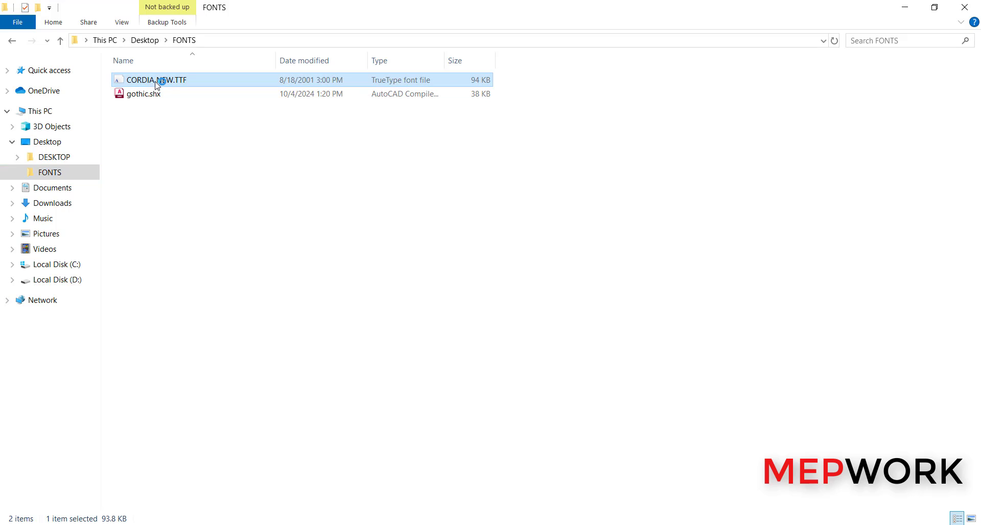
pyautogui.click(84, 51)
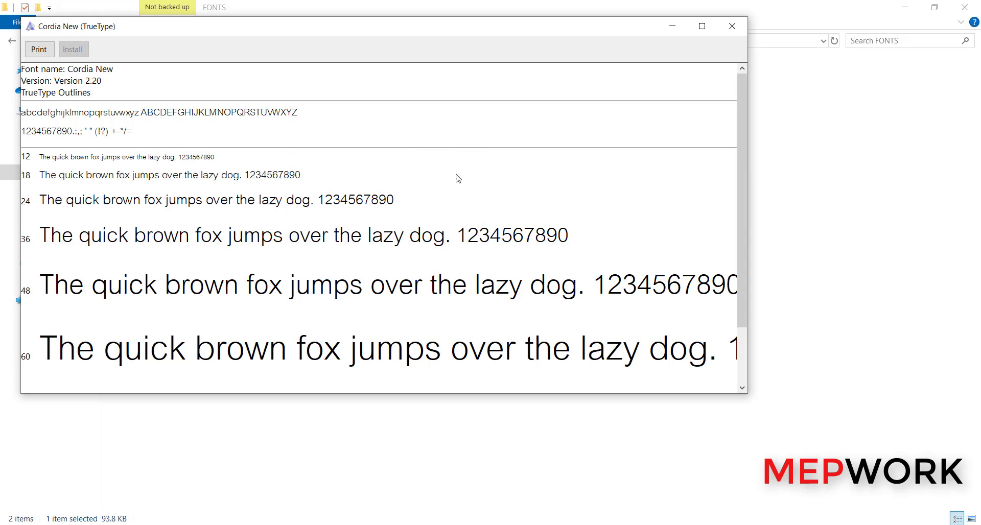
pyautogui.click(672, 26)
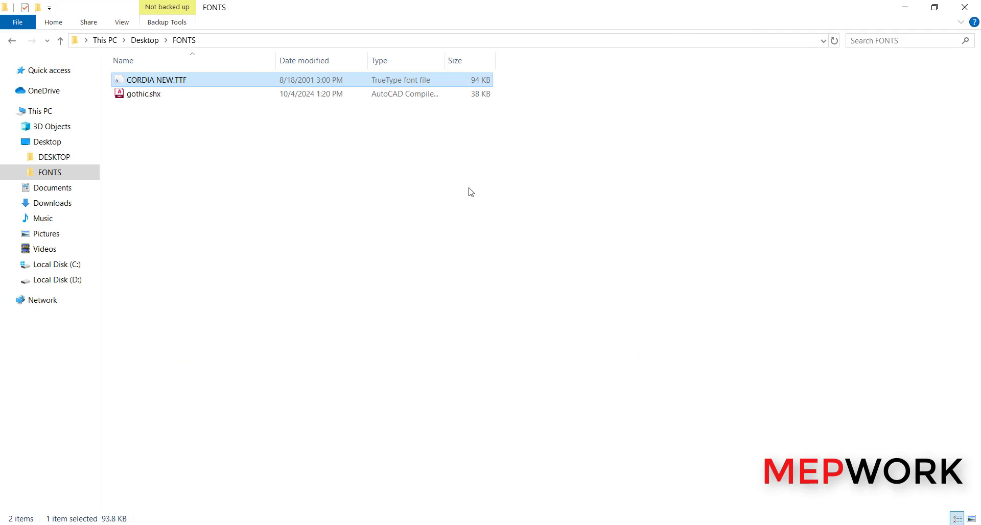
pyautogui.click(905, 8)
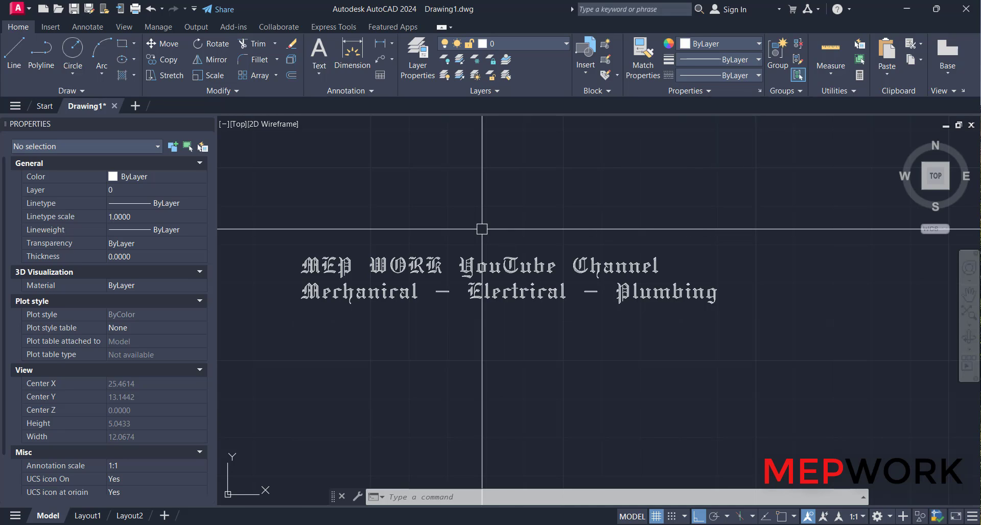
# - Quit AutoCAD saving Drawing1, then after reopening select the gothic MEP WORK text
pyautogui.click(964, 10)
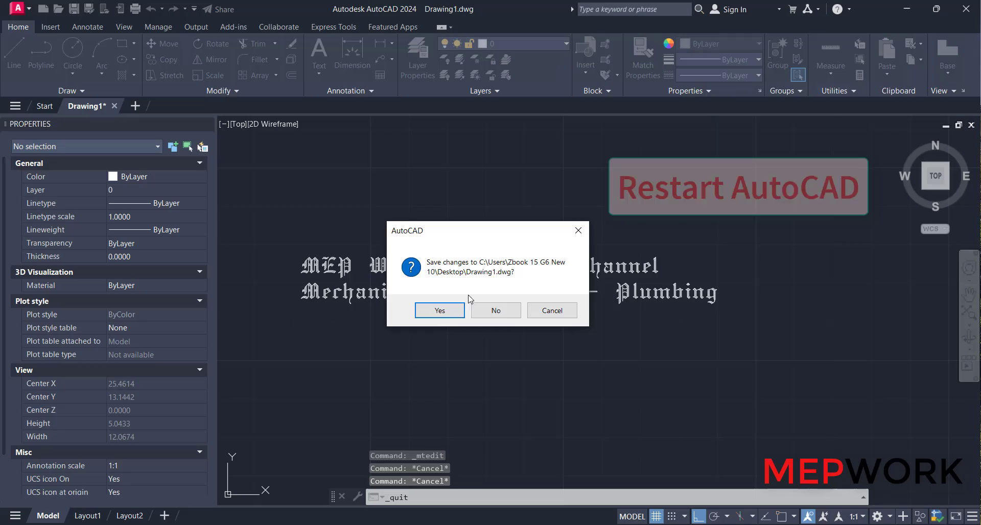
pyautogui.click(440, 310)
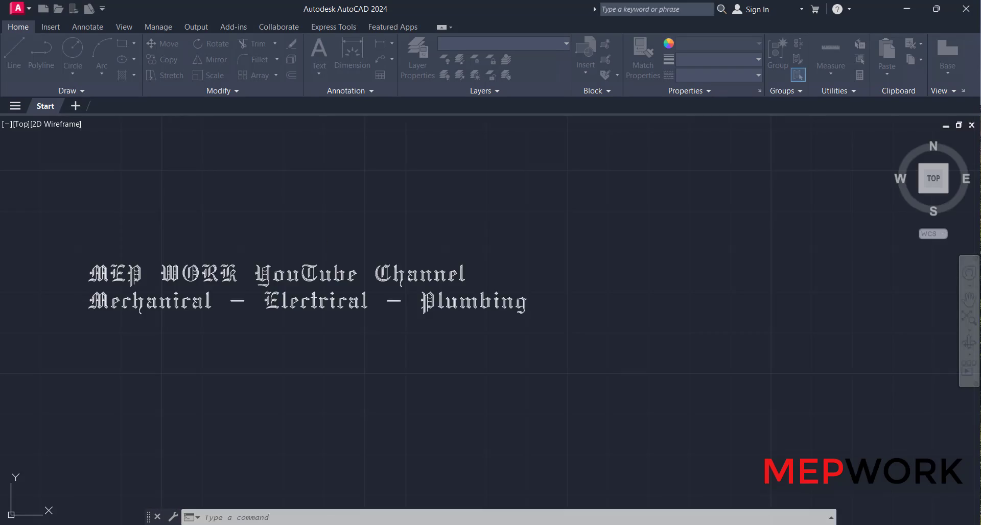
pyautogui.click(462, 263)
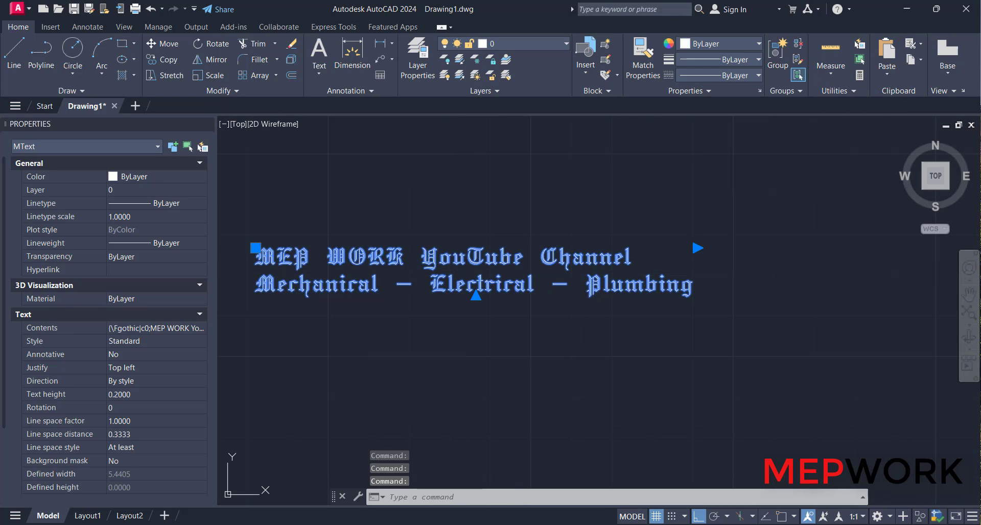
# - Switch the MEP WORK MText from the gothic font to Cordia New and close the Text Editor
pyautogui.doubleClick(462, 263)
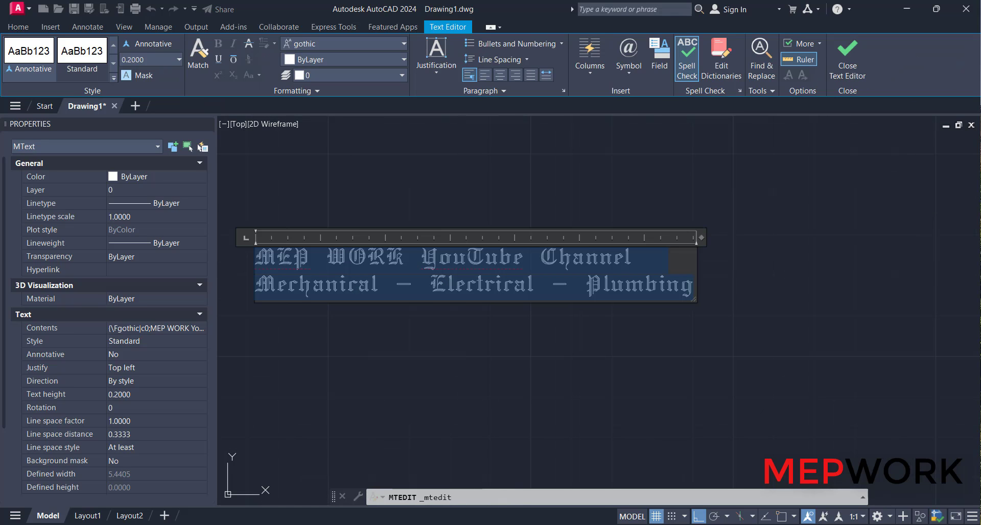
pyautogui.click(353, 43)
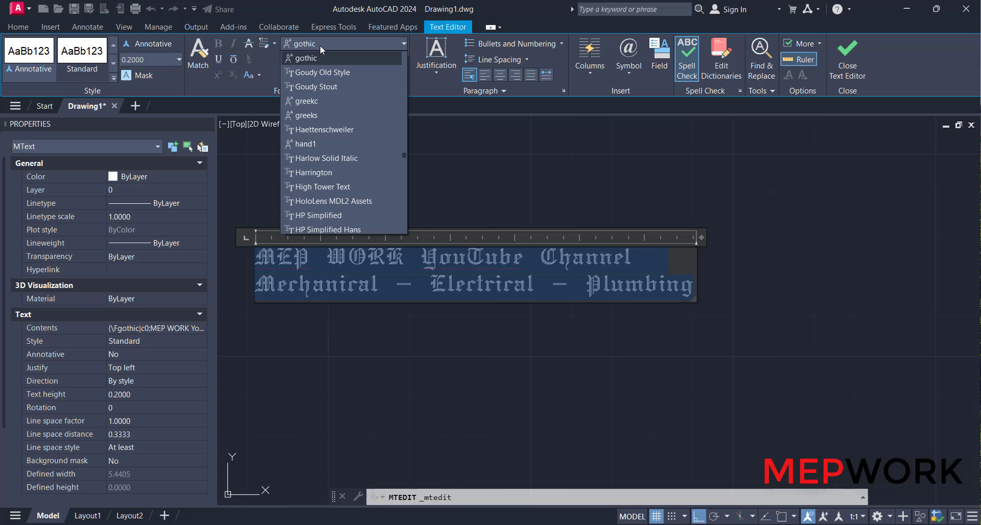
pyautogui.scroll(-4, 321, 145)
pyautogui.scroll(-8, 320, 144)
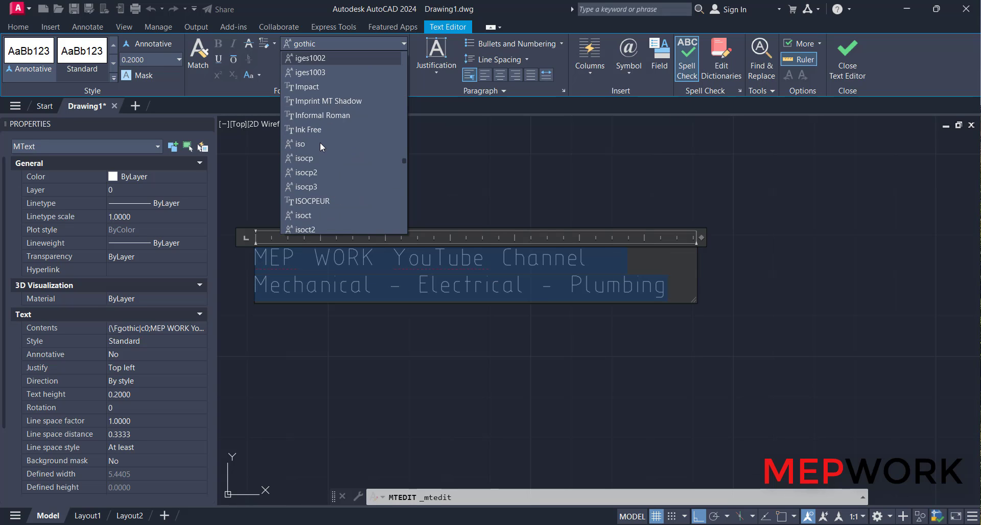
pyautogui.scroll(-4, 319, 143)
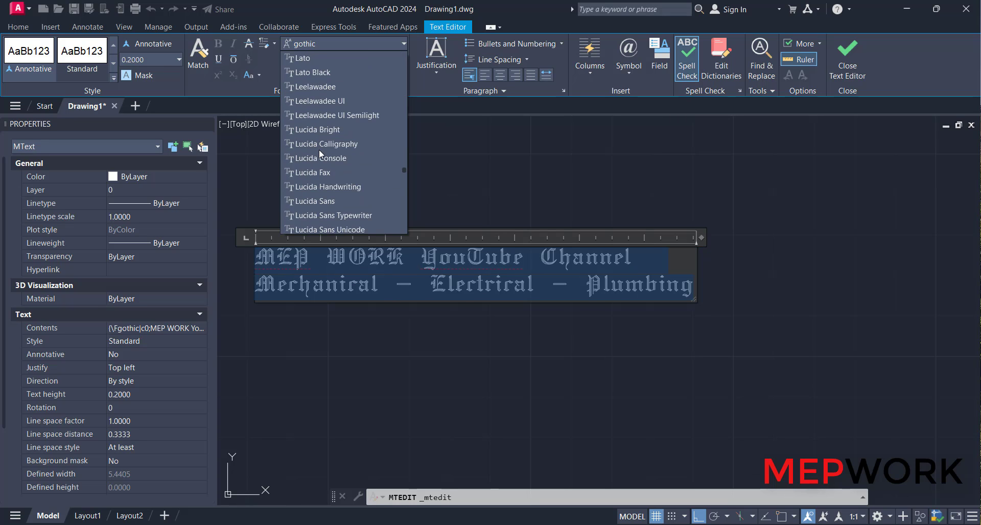
pyautogui.scroll(10, 315, 207)
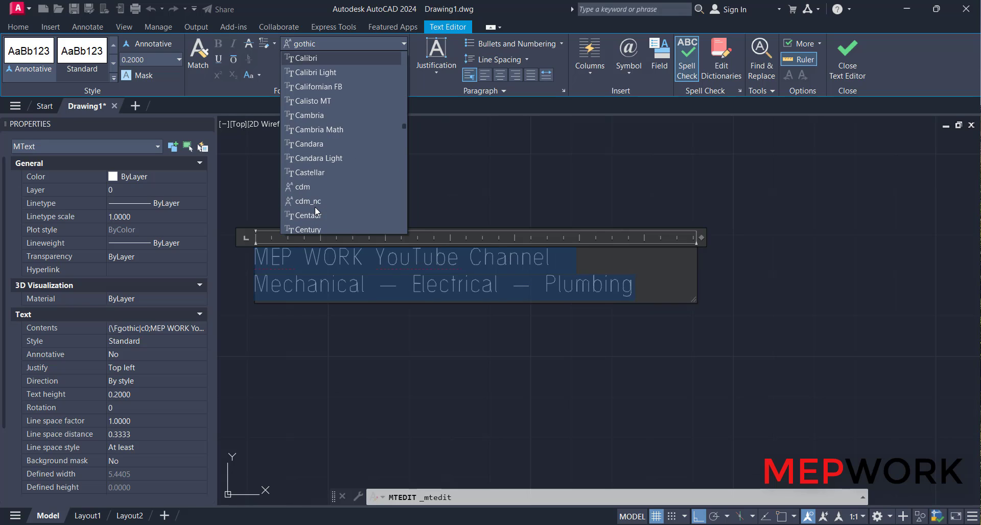
pyautogui.scroll(-1, 317, 162)
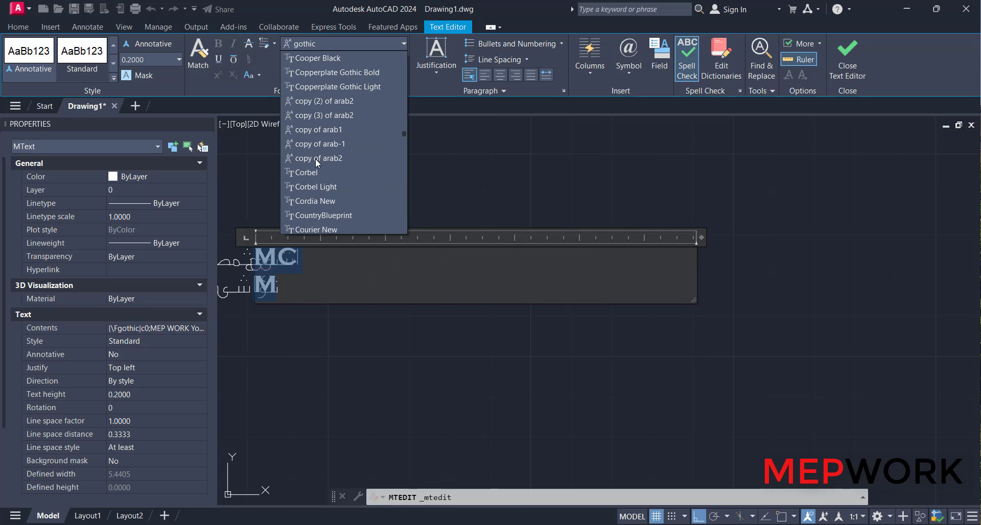
pyautogui.click(319, 202)
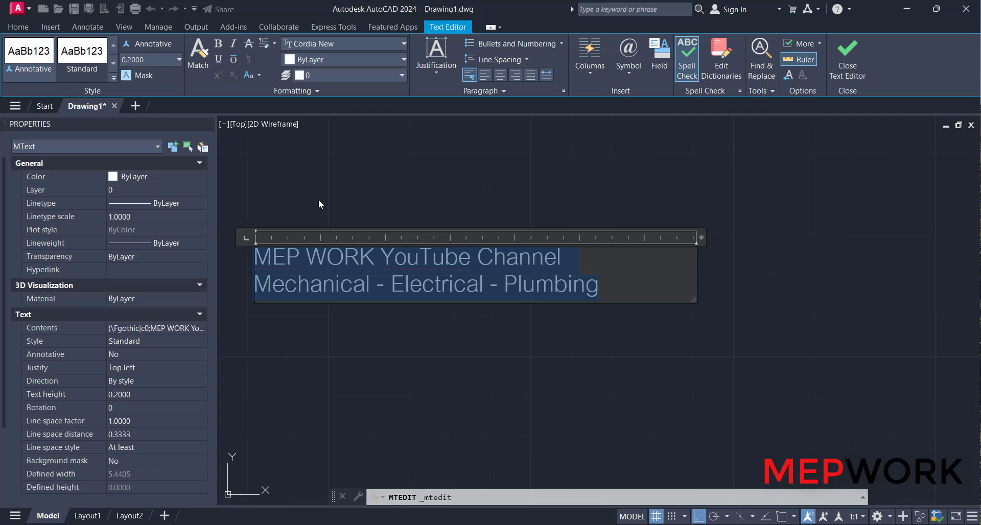
pyautogui.click(847, 56)
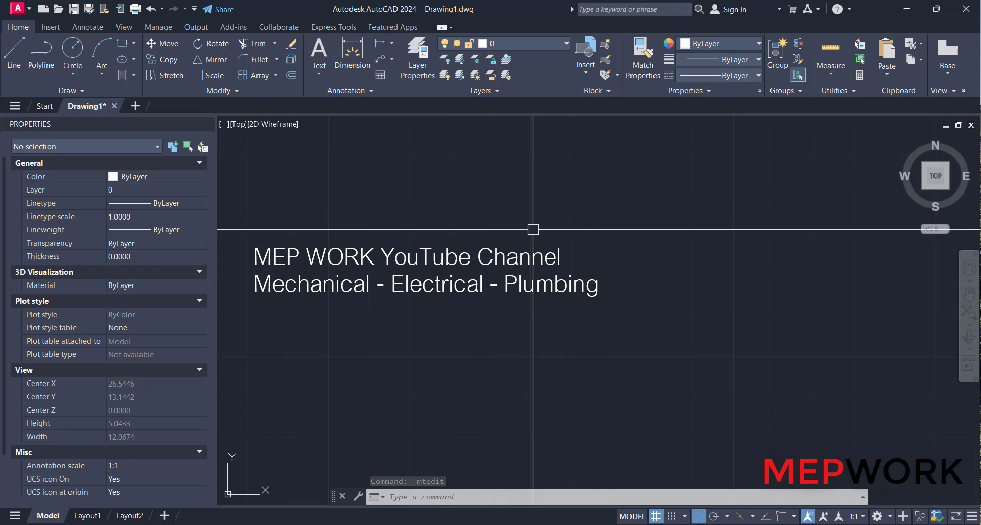
pyautogui.moveTo(533, 228); pyautogui.dragTo(600, 244, button='middle')
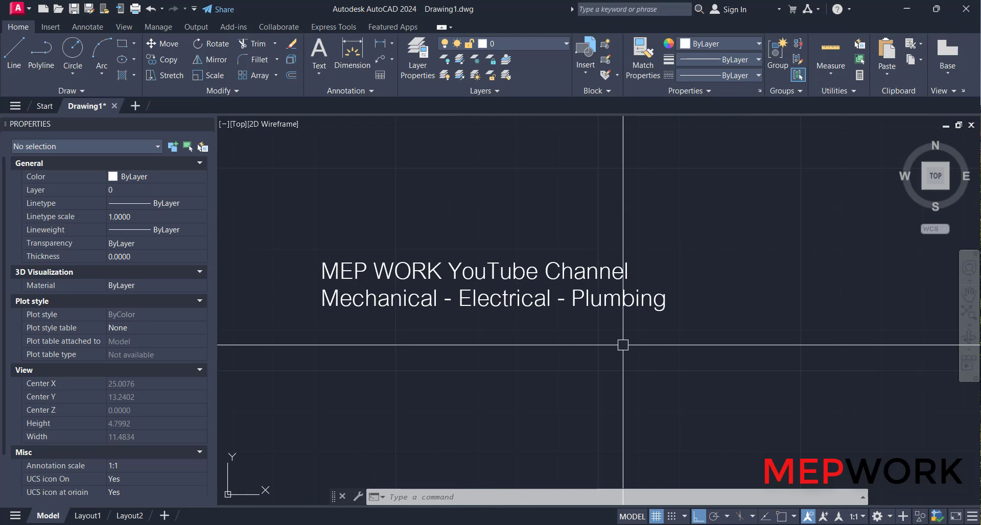